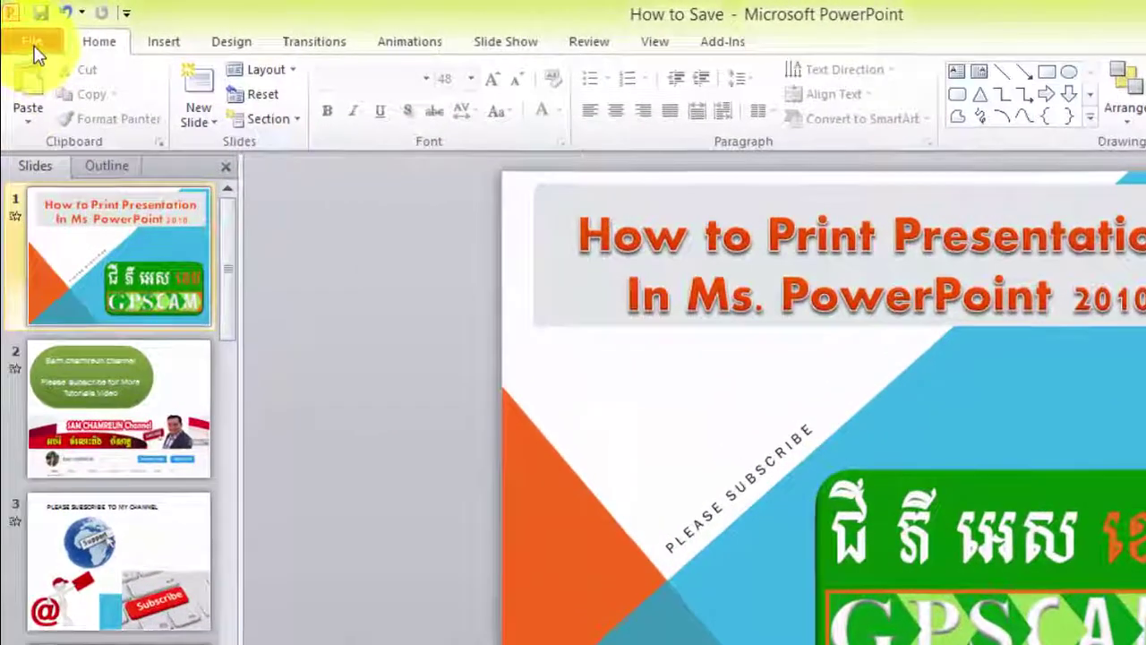
Open the Backstage Print page, raise Copies to 5, and show the printer list.
left_click(34, 44)
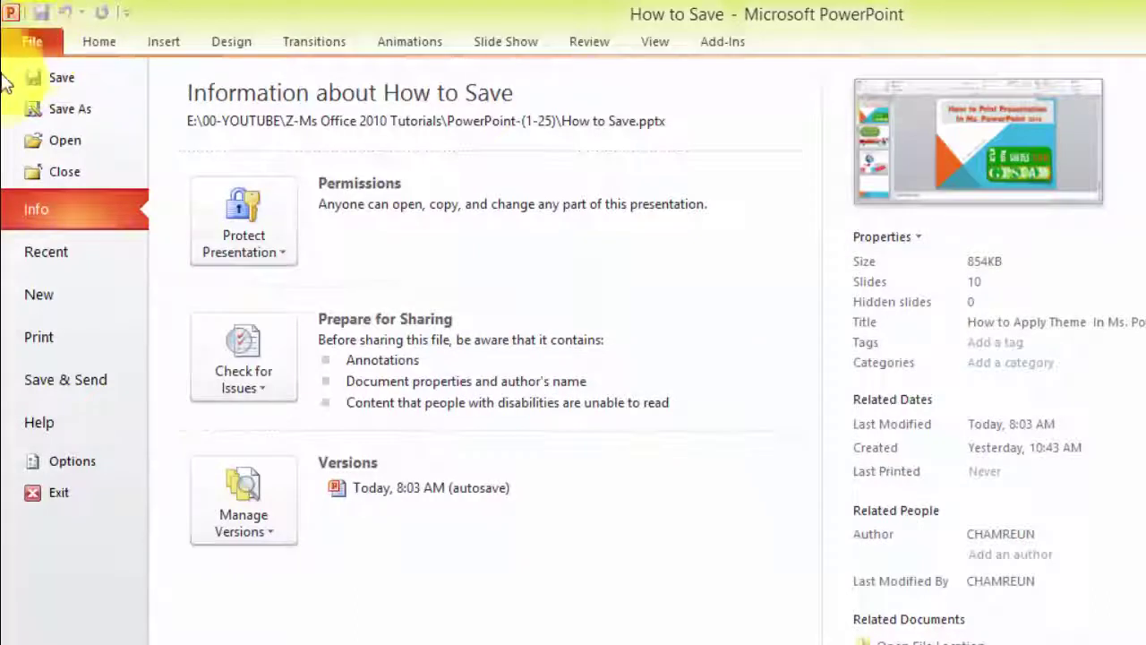
left_click(51, 341)
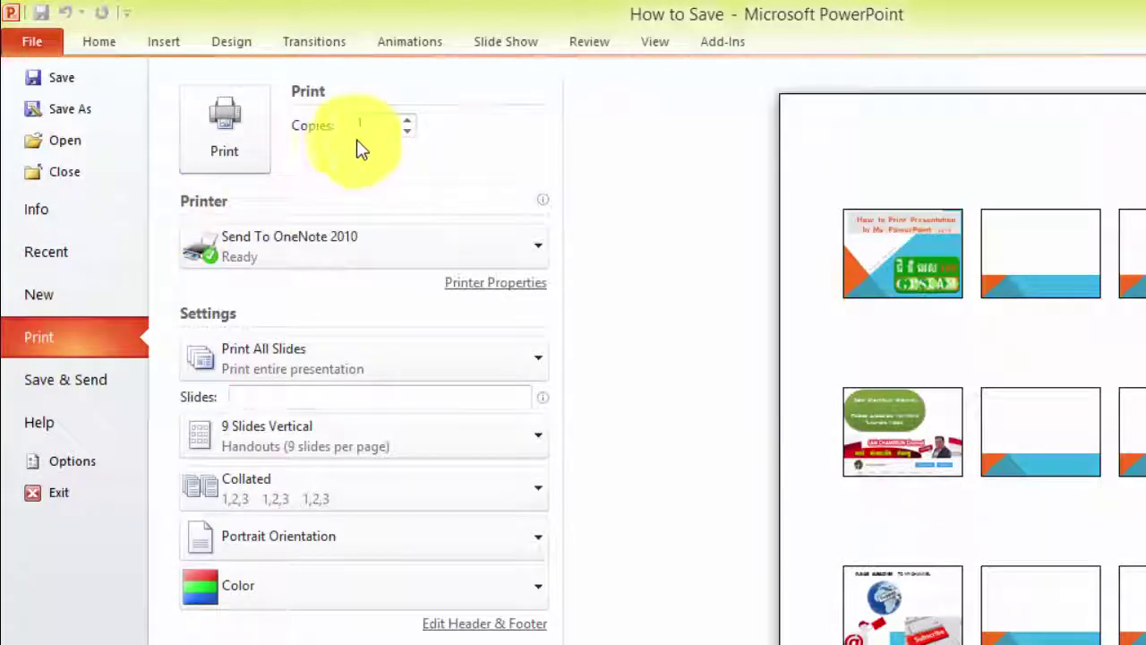
left_click(409, 124)
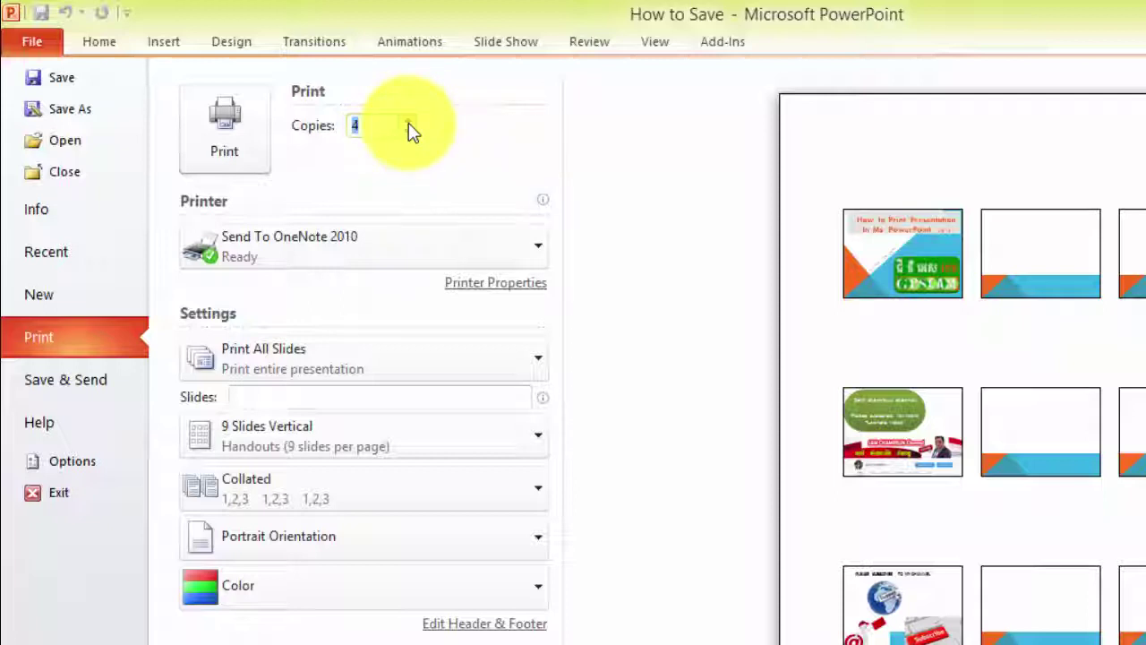
left_click(409, 123)
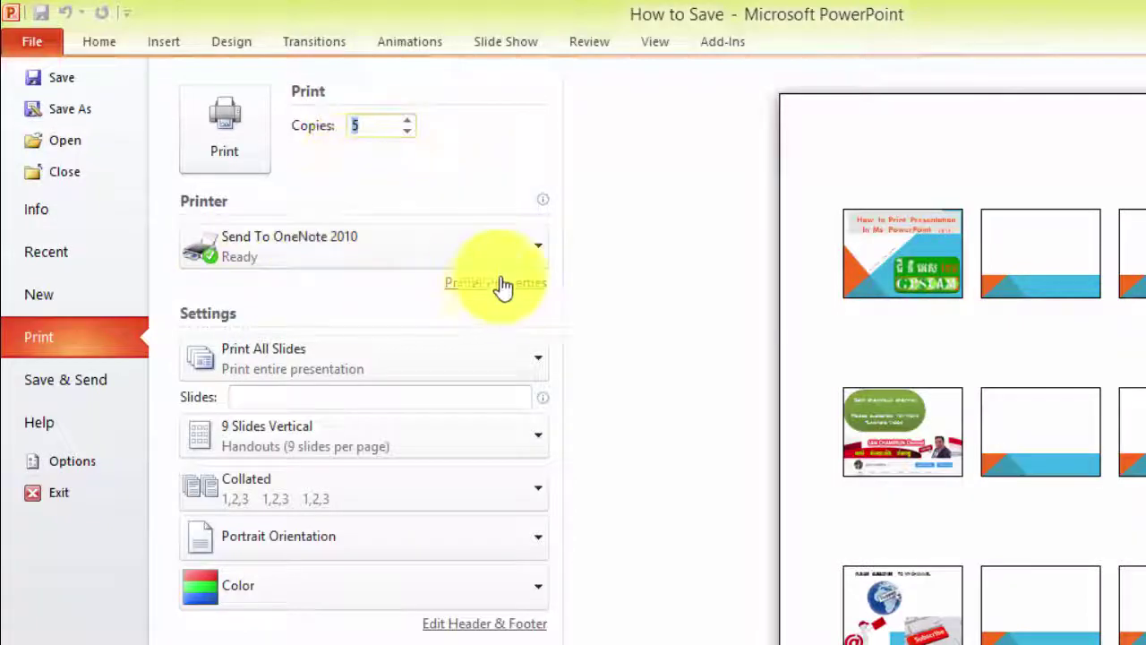
left_click(531, 246)
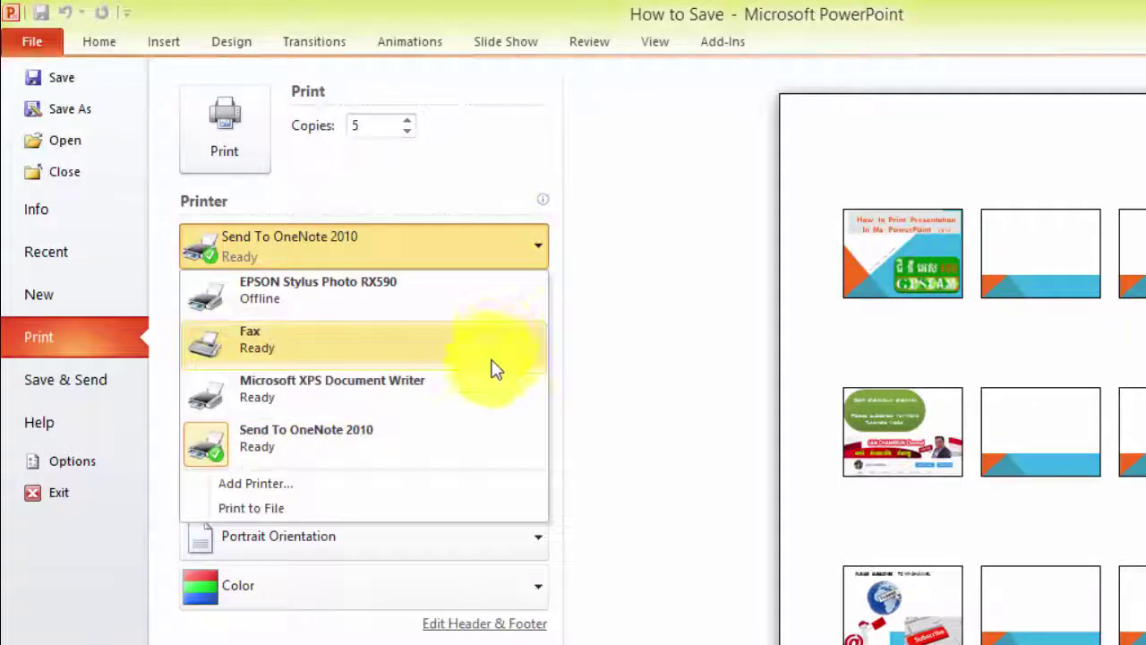
Select the EPSON Stylus Photo RX590 printer and show the slide-range choices.
left_click(473, 305)
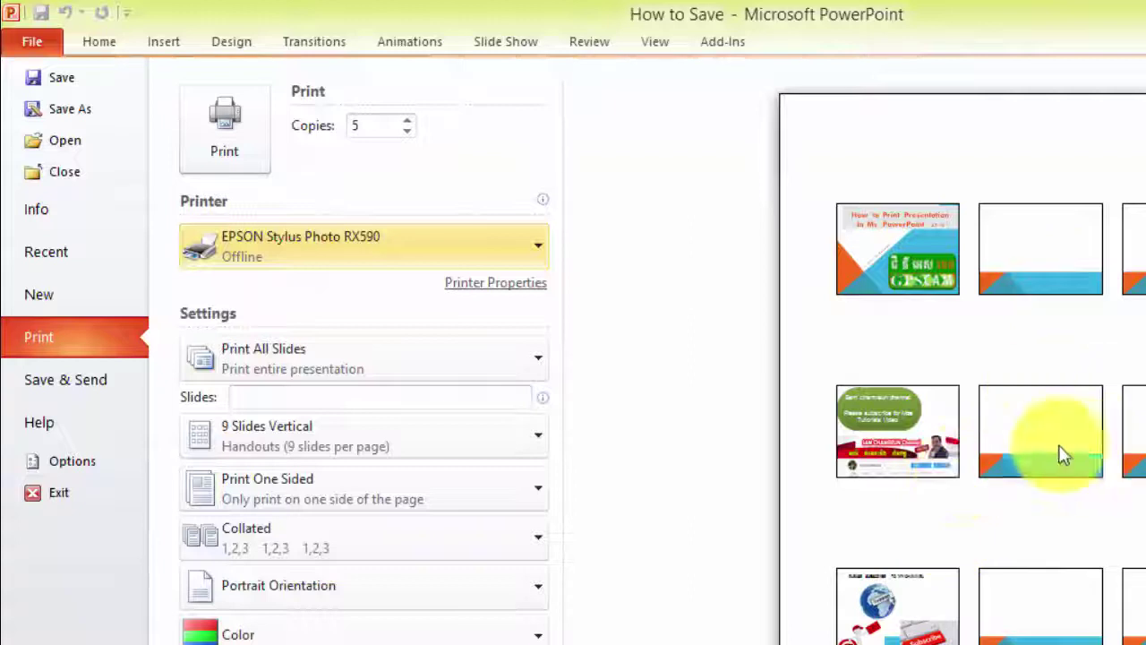
left_click(534, 369)
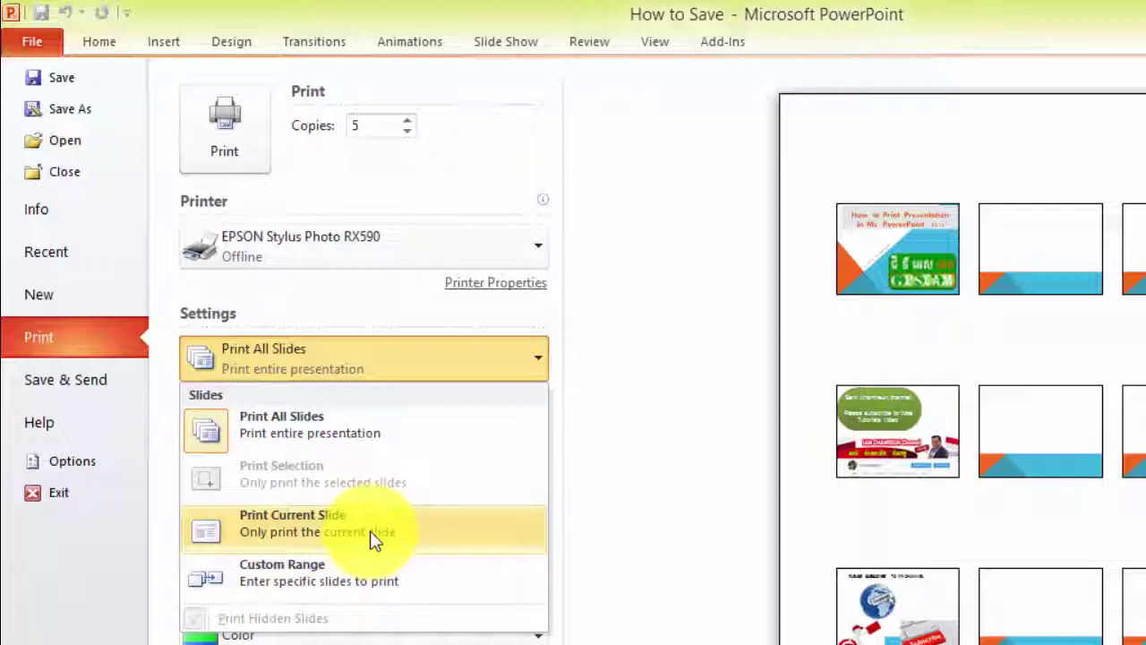
Try a Custom Range of slides 5-8, then revert to Print All Slides.
left_click(329, 580)
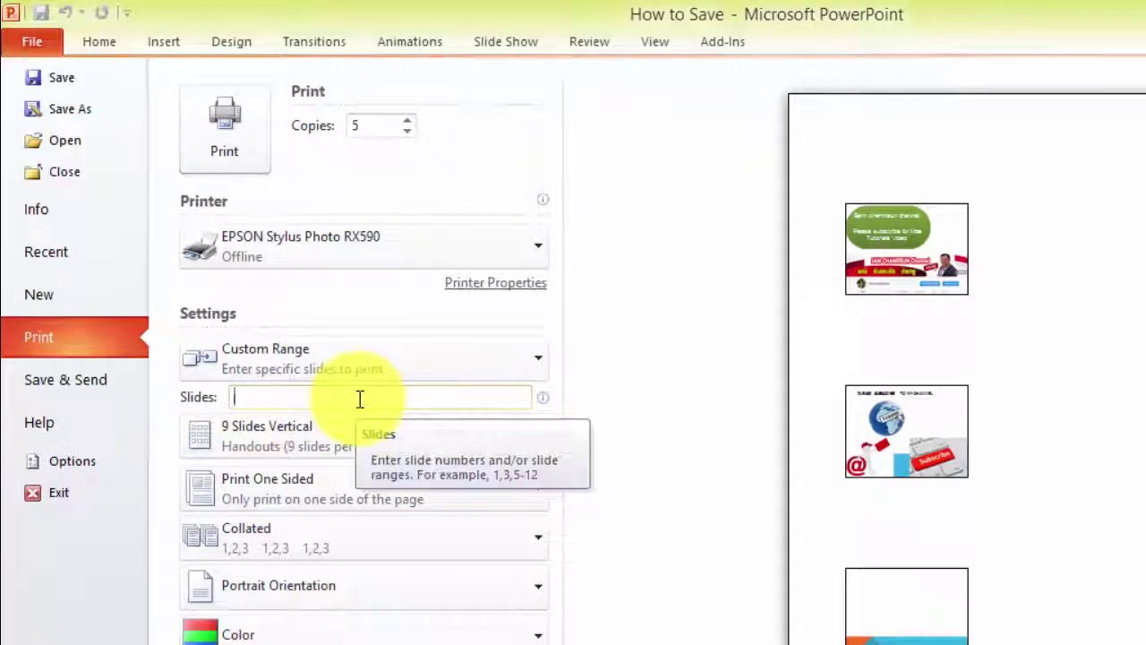
type("5-8")
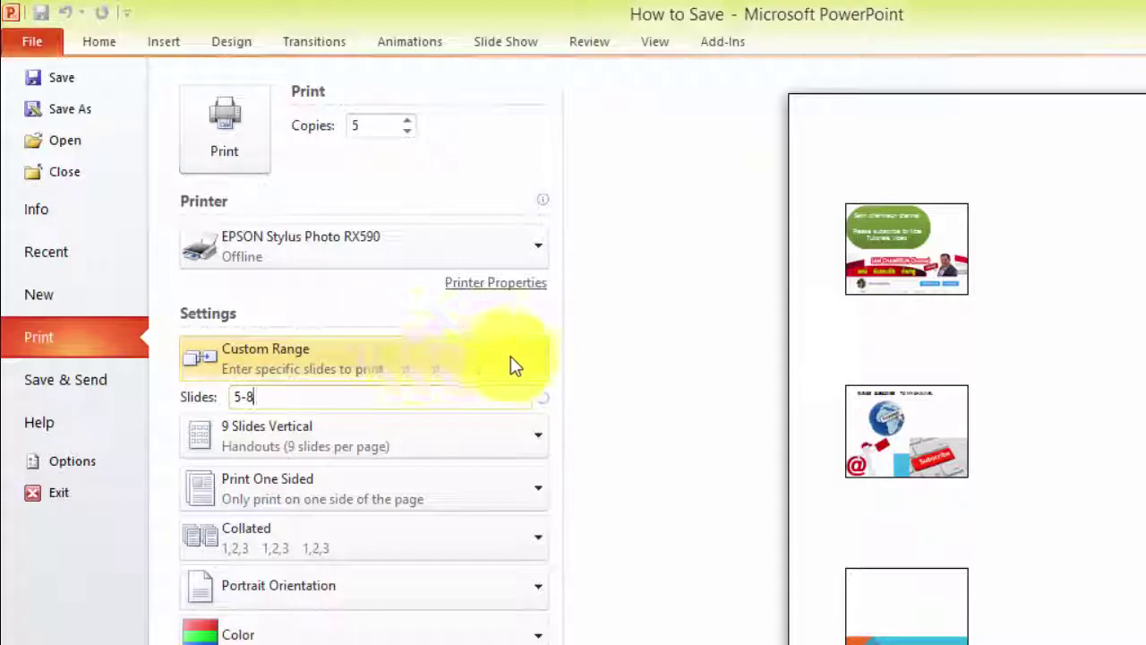
left_click(539, 357)
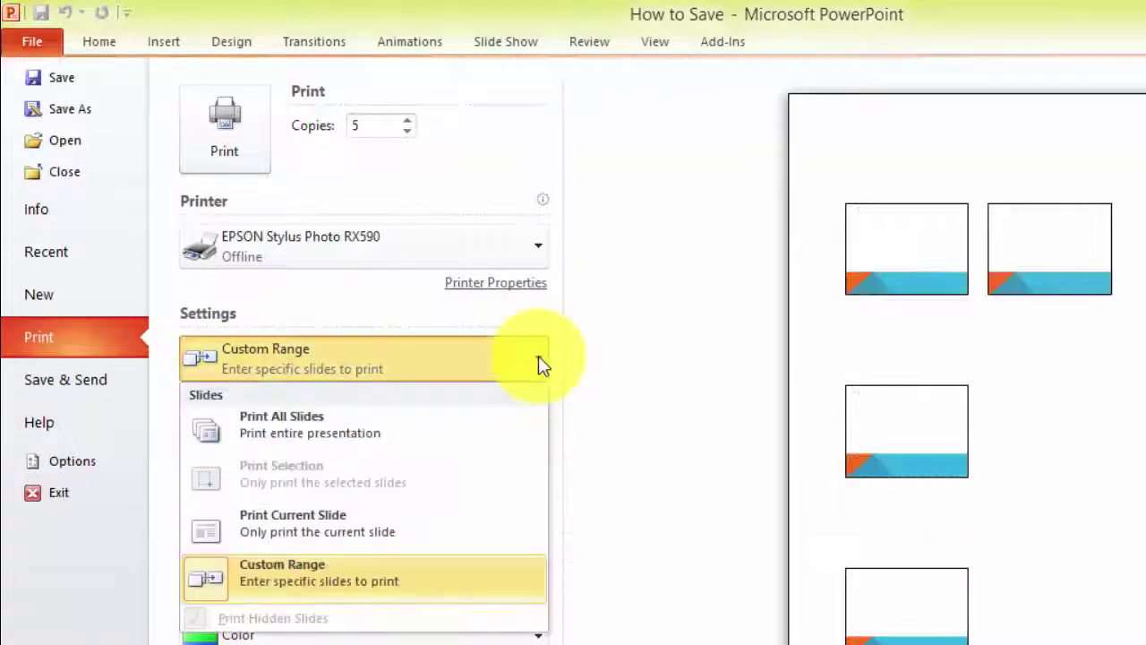
left_click(321, 428)
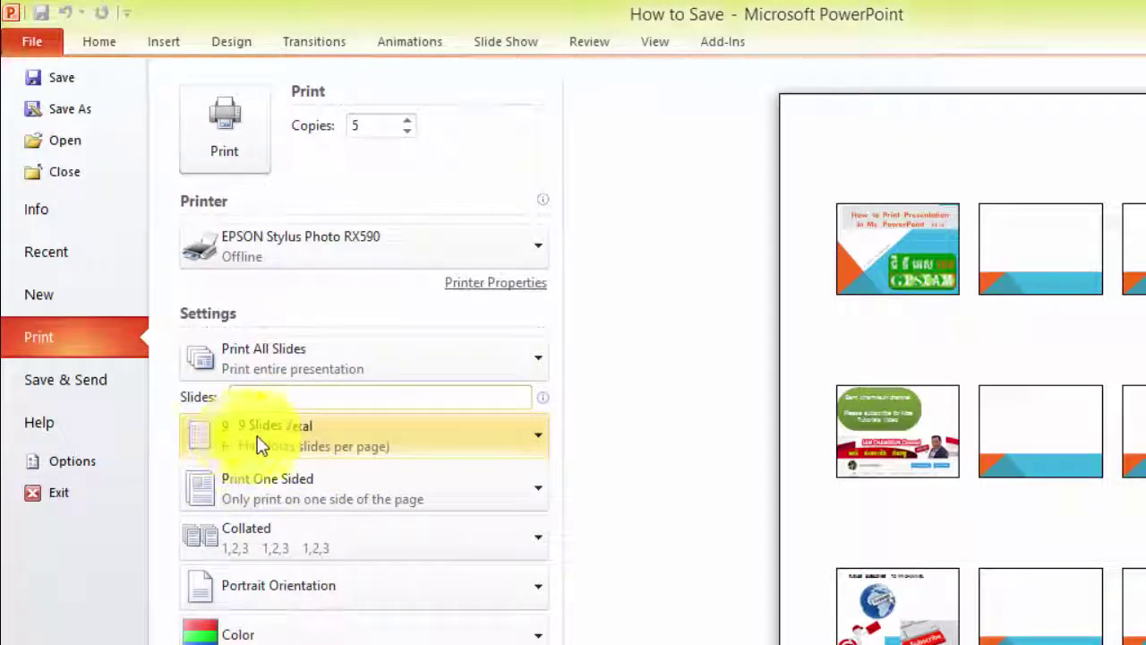
Change the handout layout to 3 Slides, then to 4 Slides Horizontal per page.
left_click(421, 443)
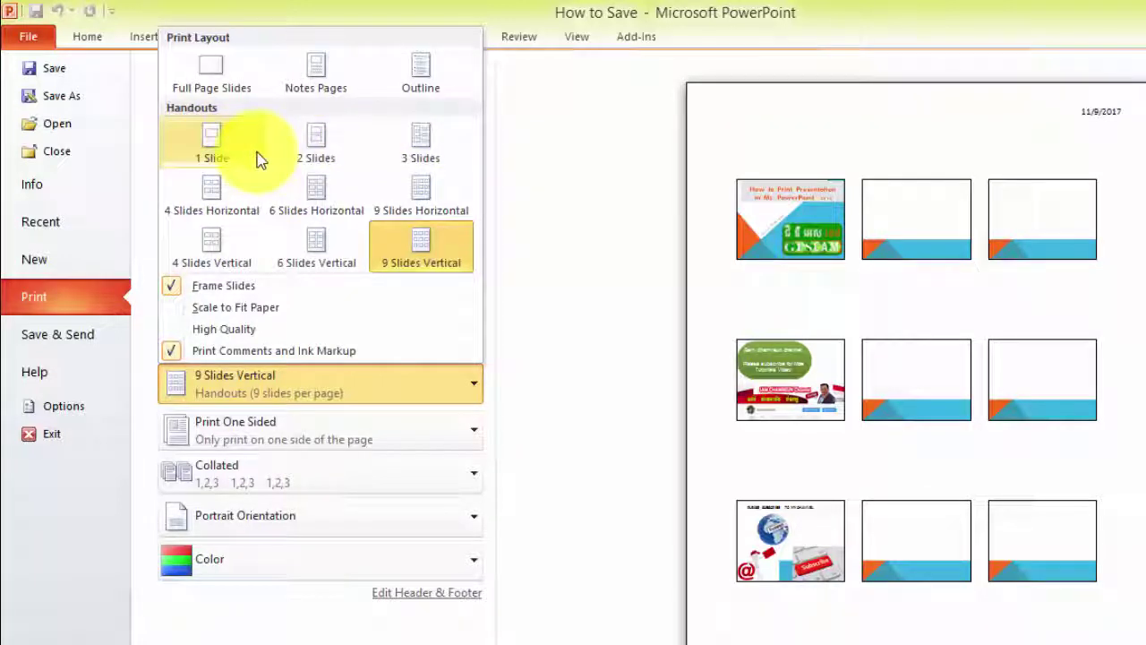
left_click(439, 145)
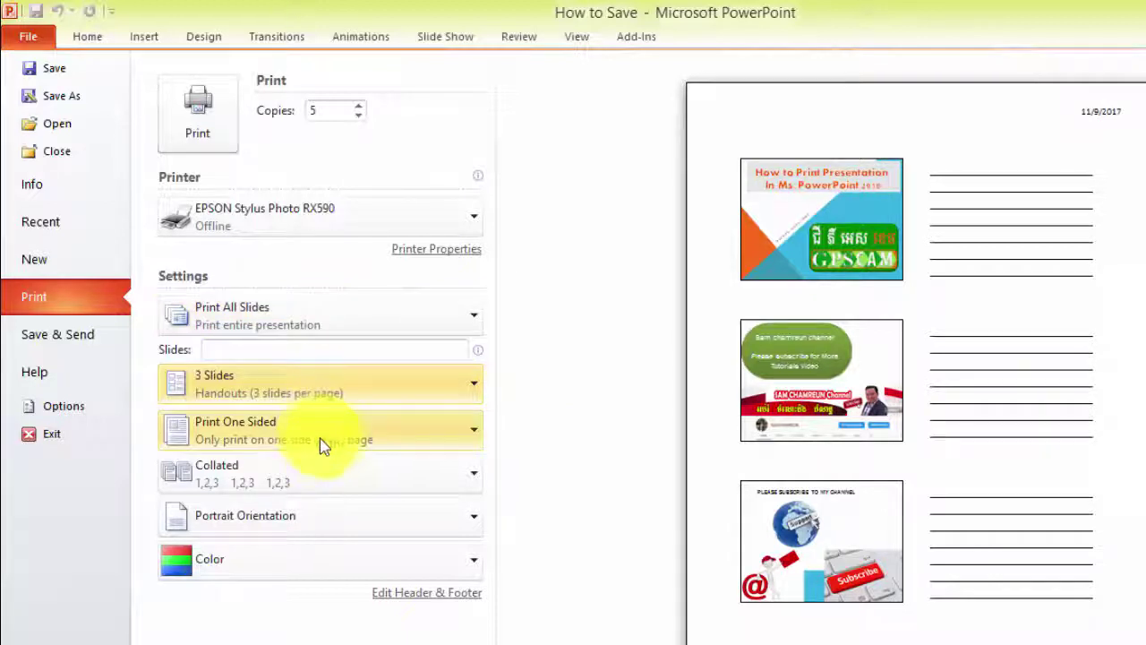
left_click(352, 433)
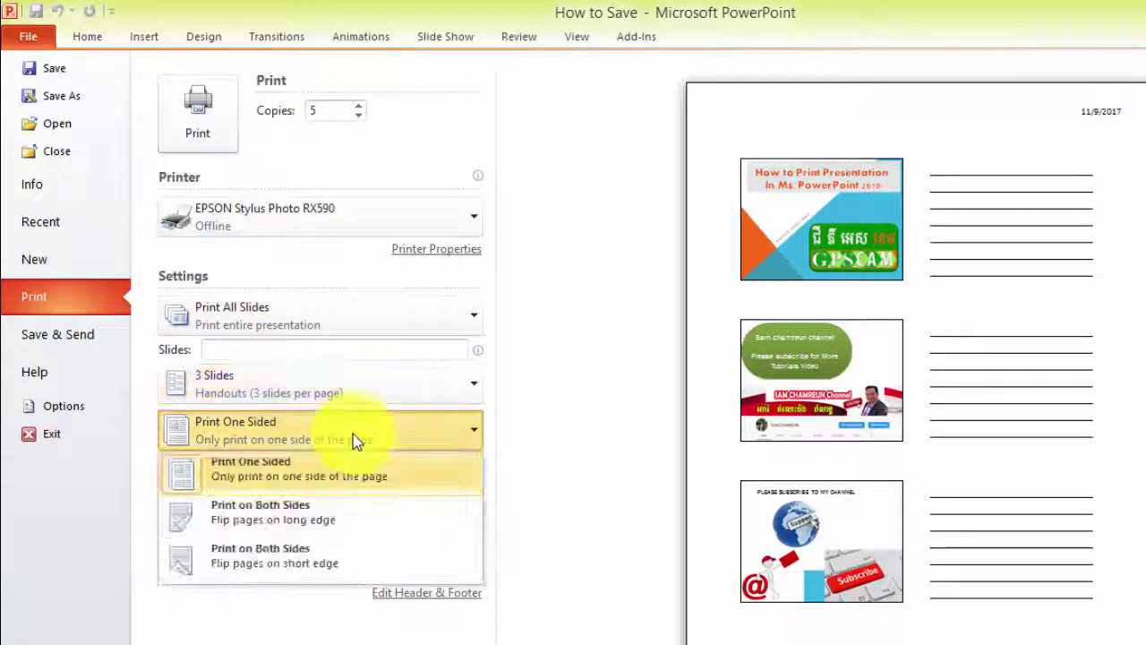
left_click(362, 433)
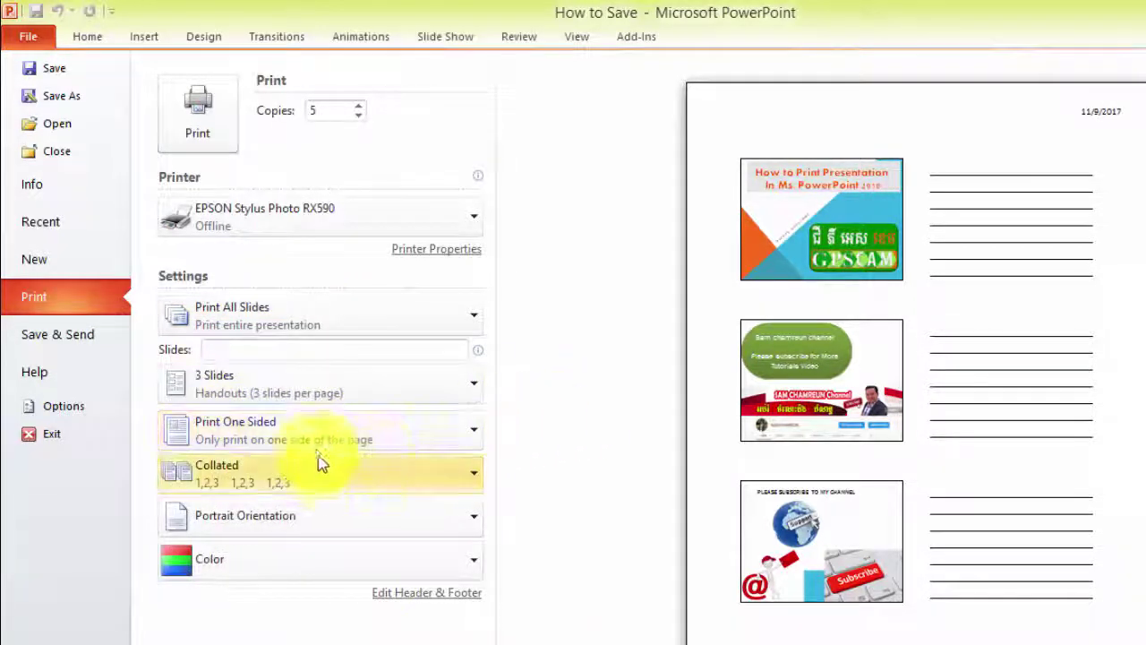
left_click(356, 387)
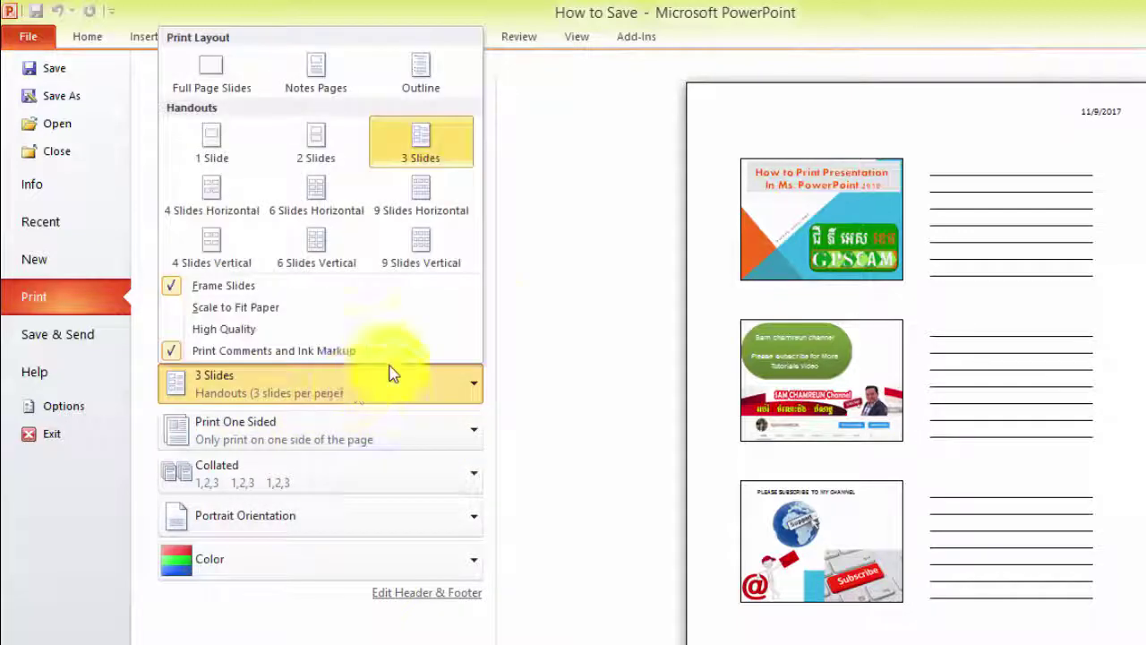
left_click(222, 209)
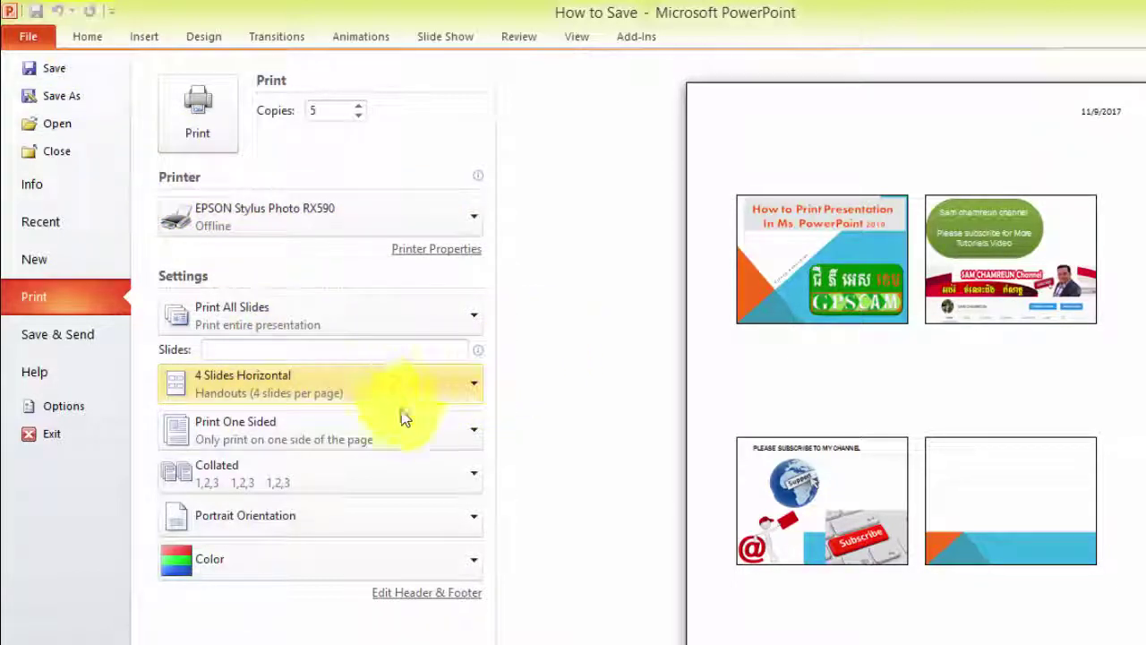
Leave one-sided printing unchanged and keep the five copies Collated.
left_click(469, 442)
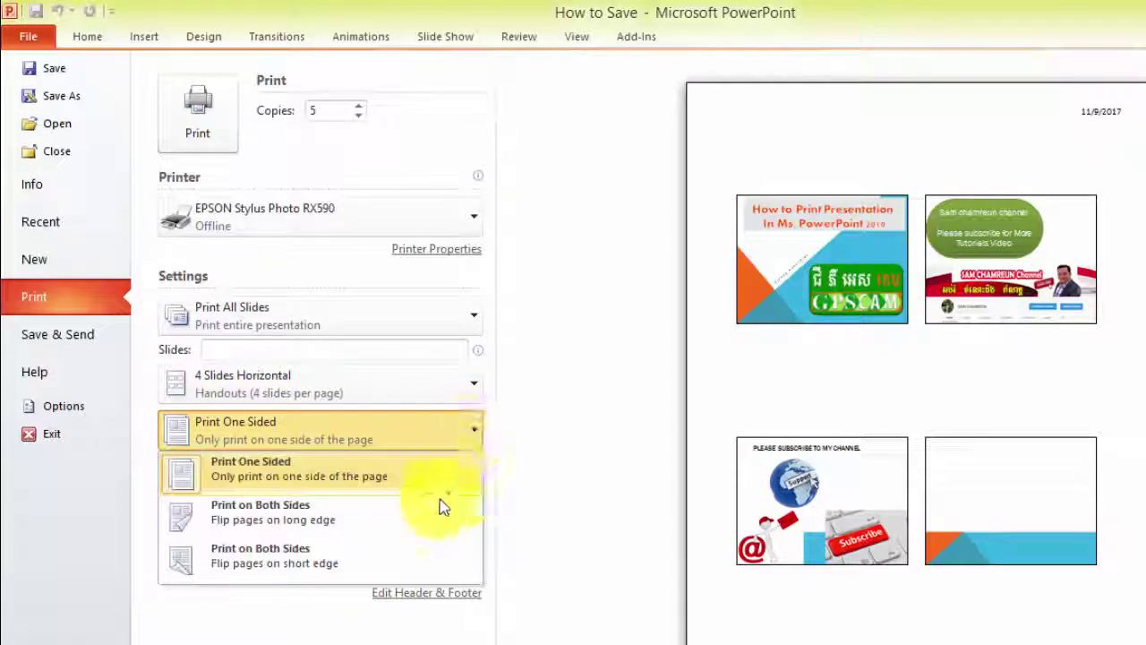
left_click(561, 455)
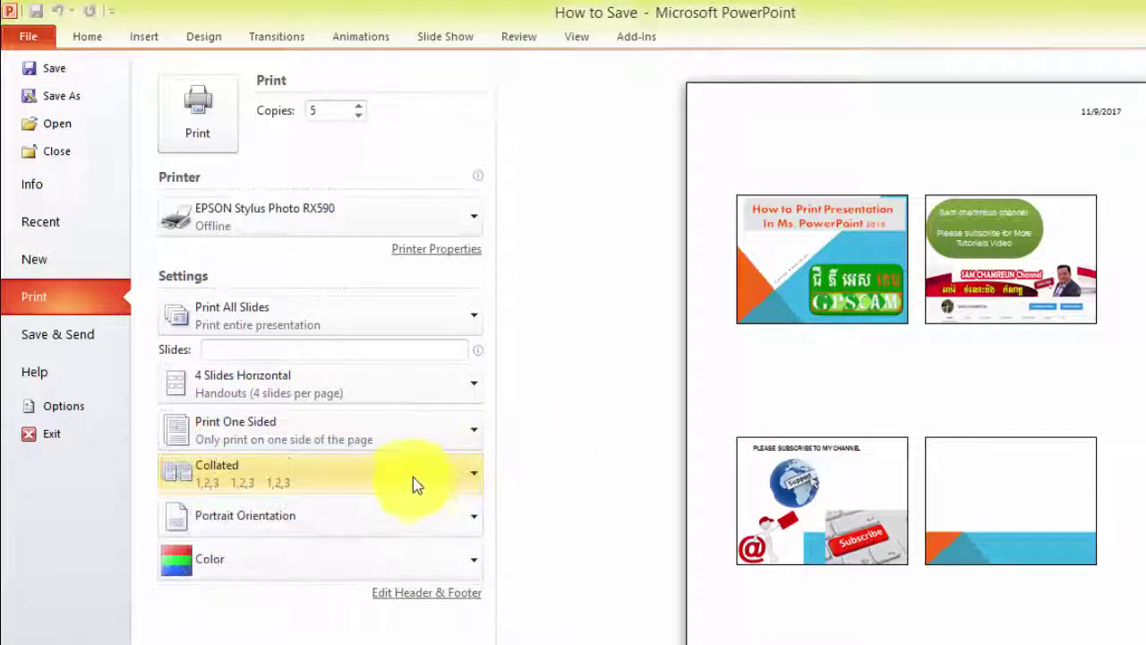
left_click(391, 481)
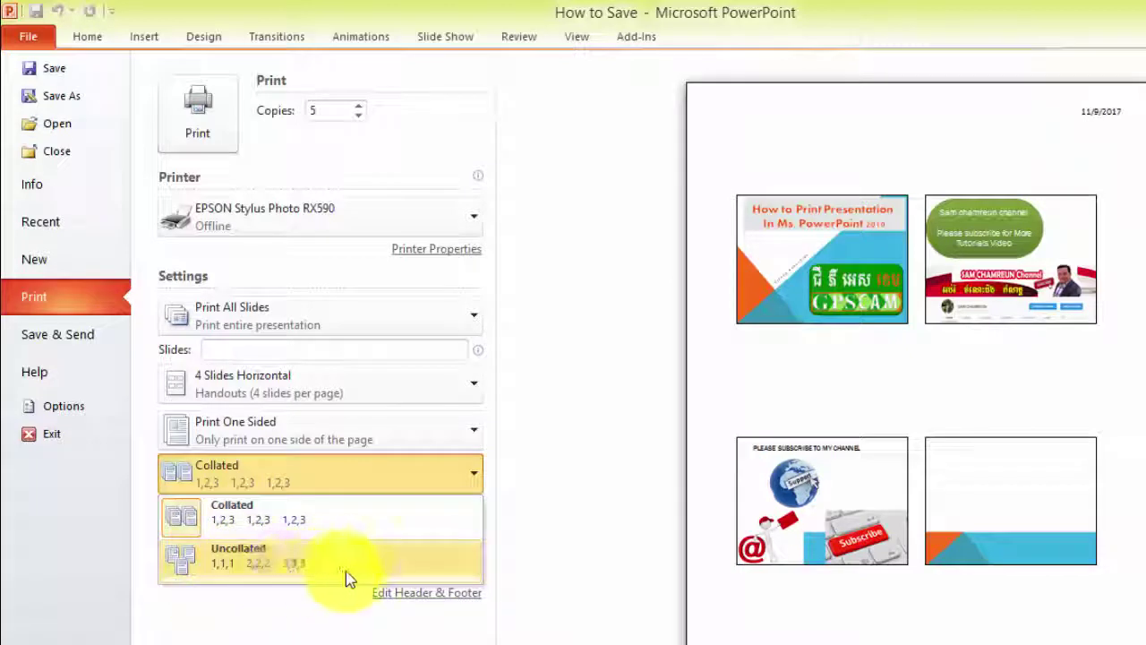
left_click(430, 519)
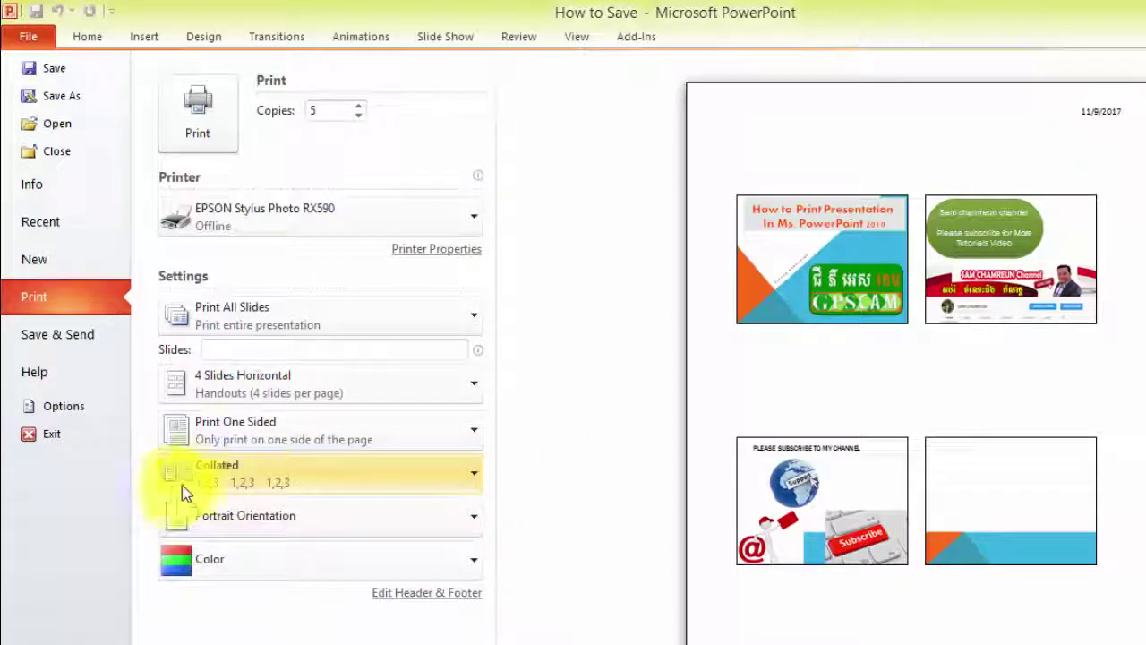
Switch the handout page orientation to Landscape.
left_click(349, 528)
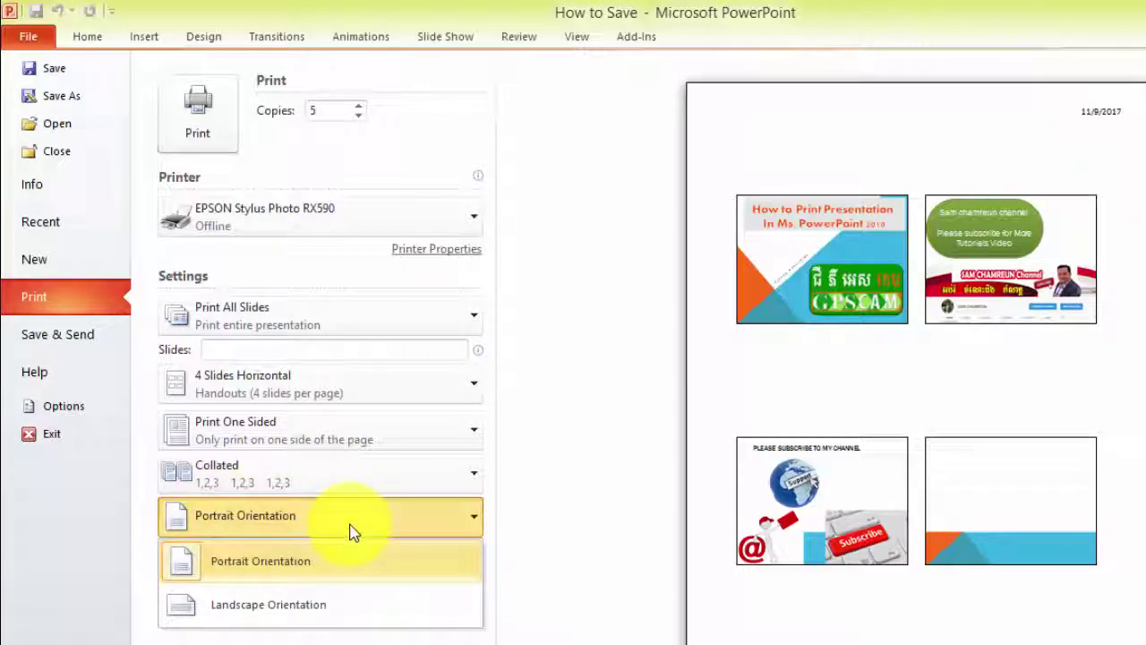
left_click(327, 573)
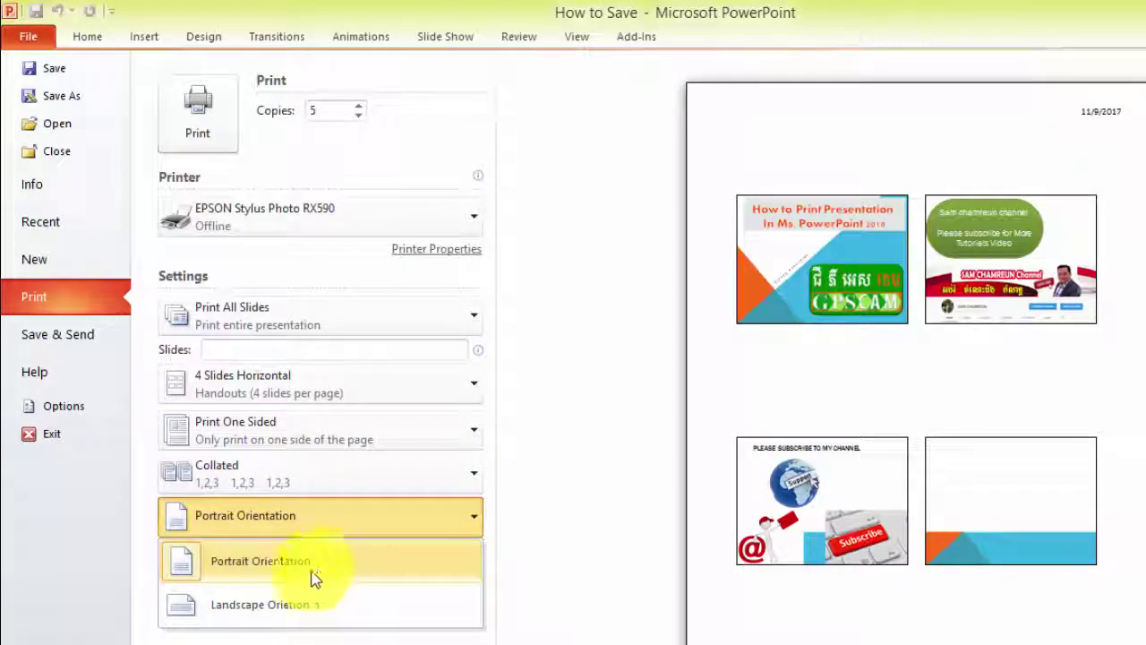
left_click(264, 605)
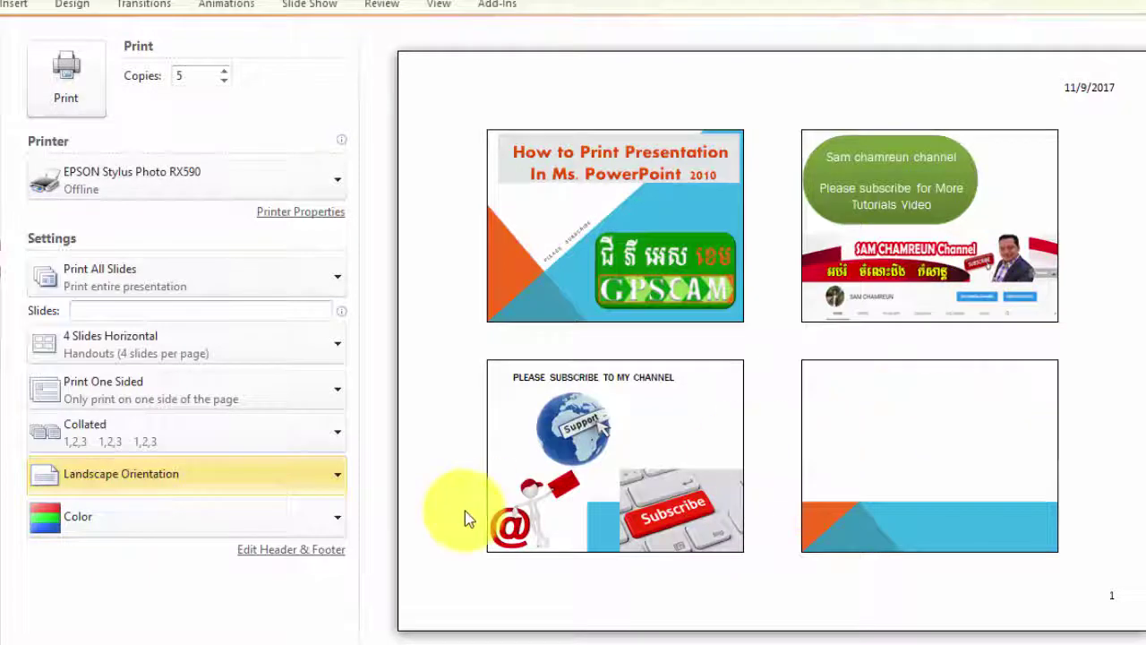
left_click(218, 519)
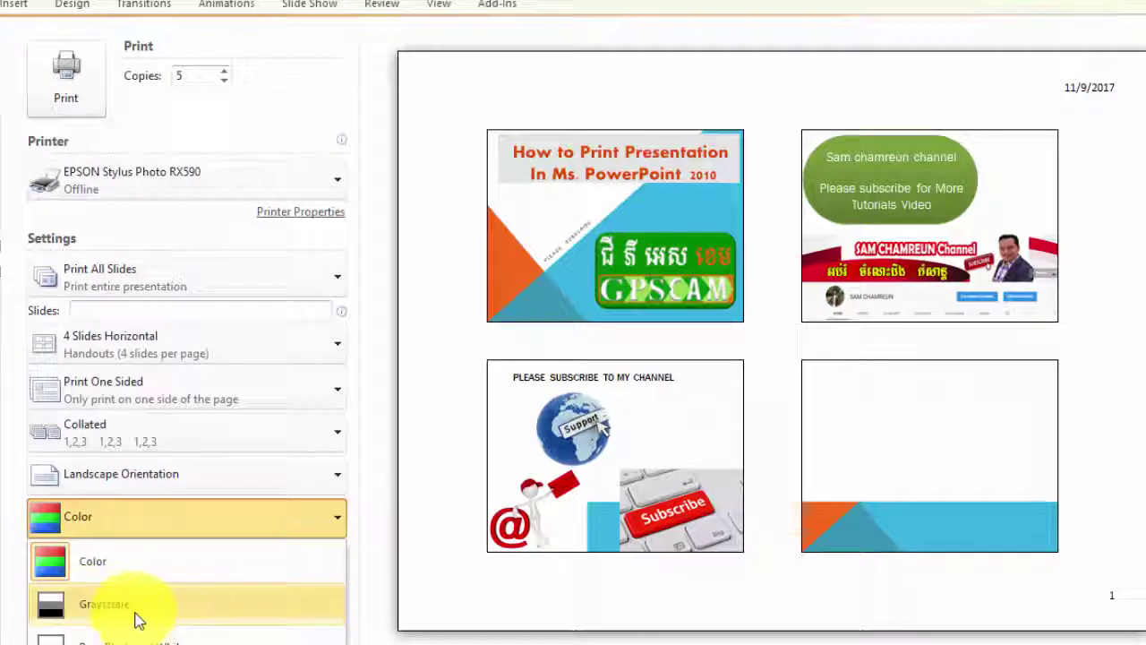
left_click(170, 616)
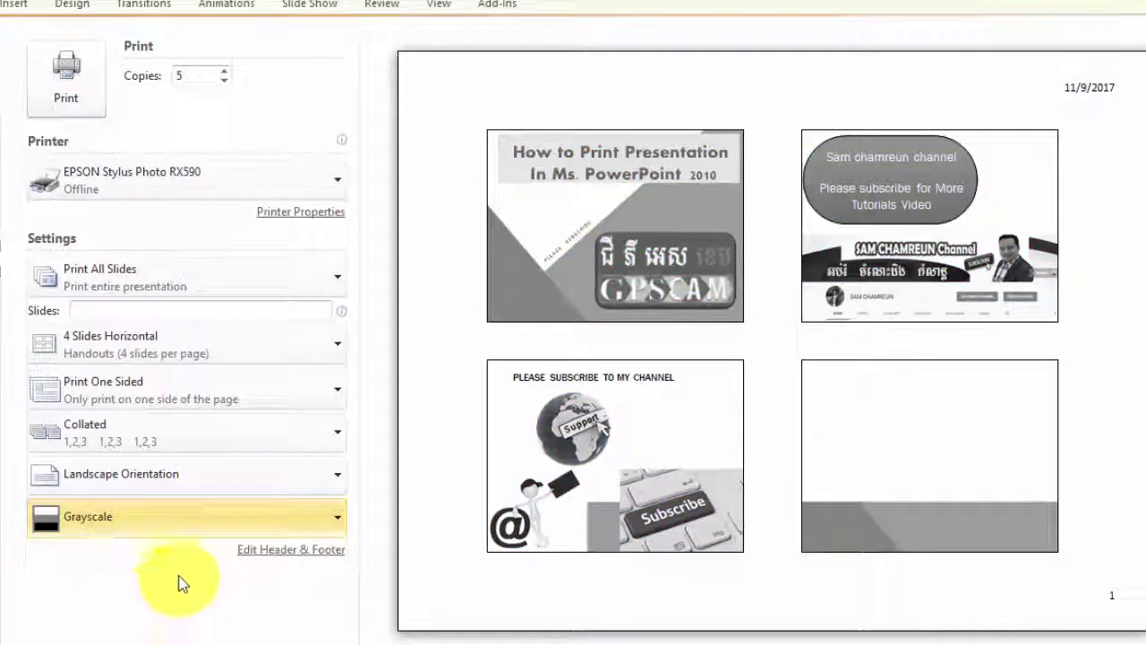
left_click(180, 520)
left_click(106, 570)
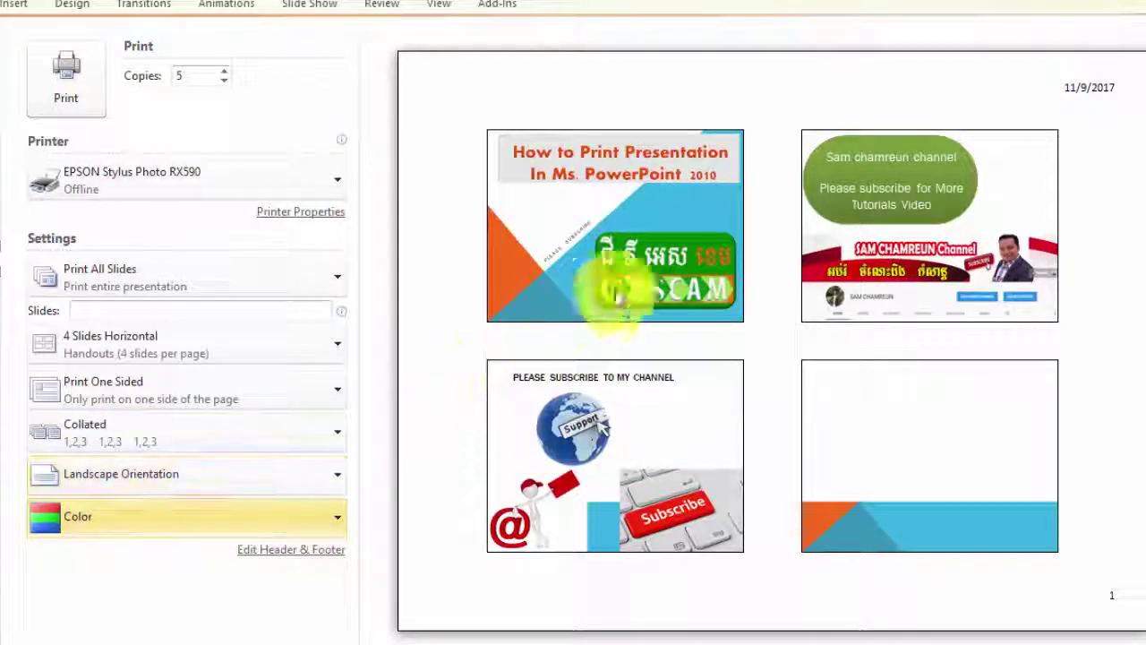
left_click(219, 522)
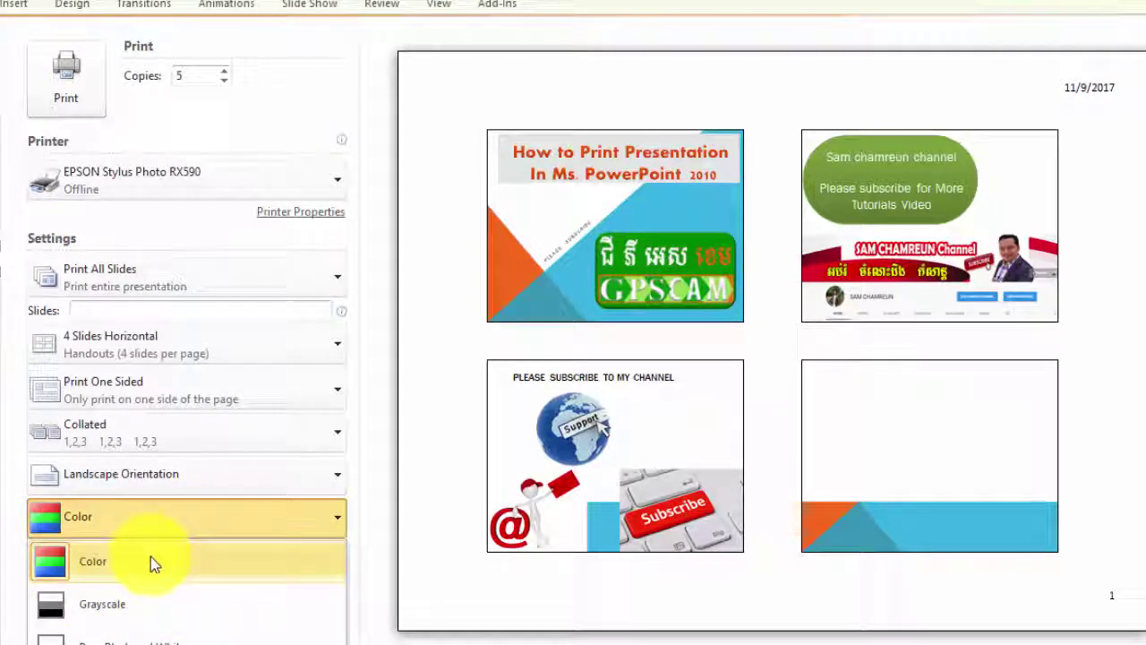
left_click(117, 614)
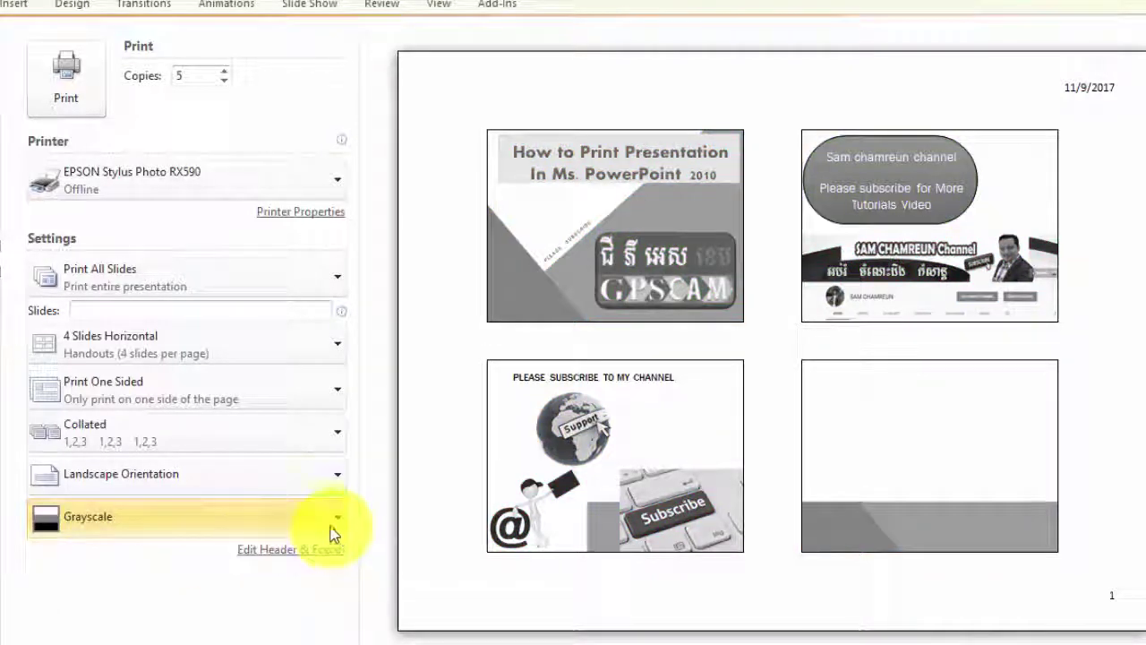
left_click(179, 529)
left_click(130, 560)
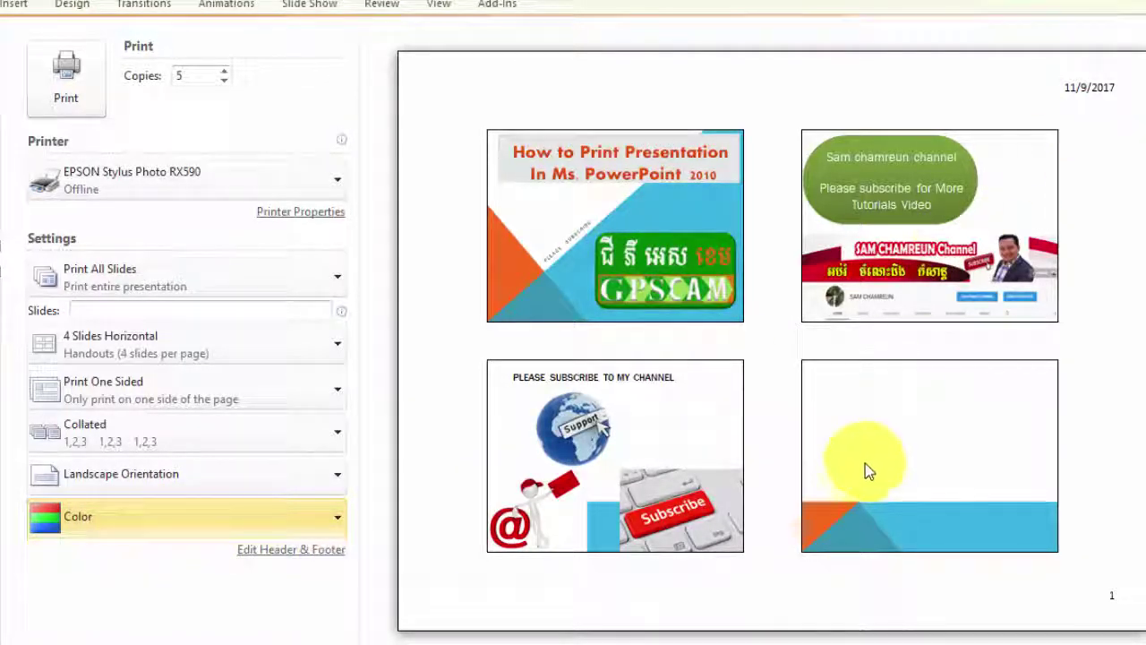
Print the presentation to the EPSON and add Quick Print to the Quick Access Toolbar.
left_click(72, 87)
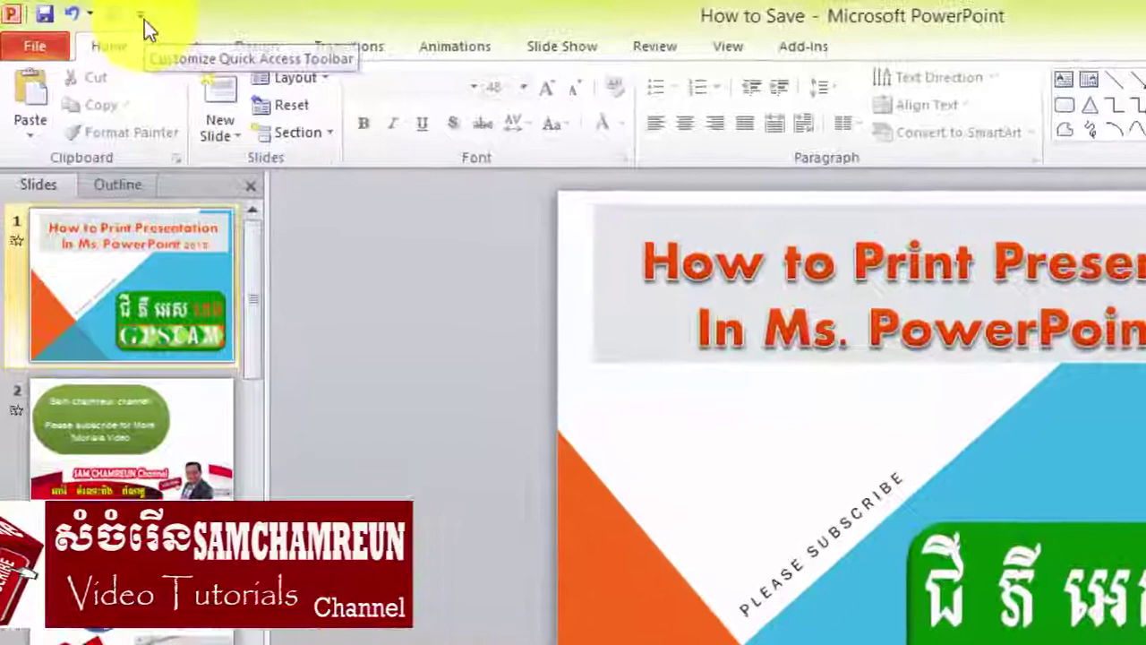
left_click(144, 20)
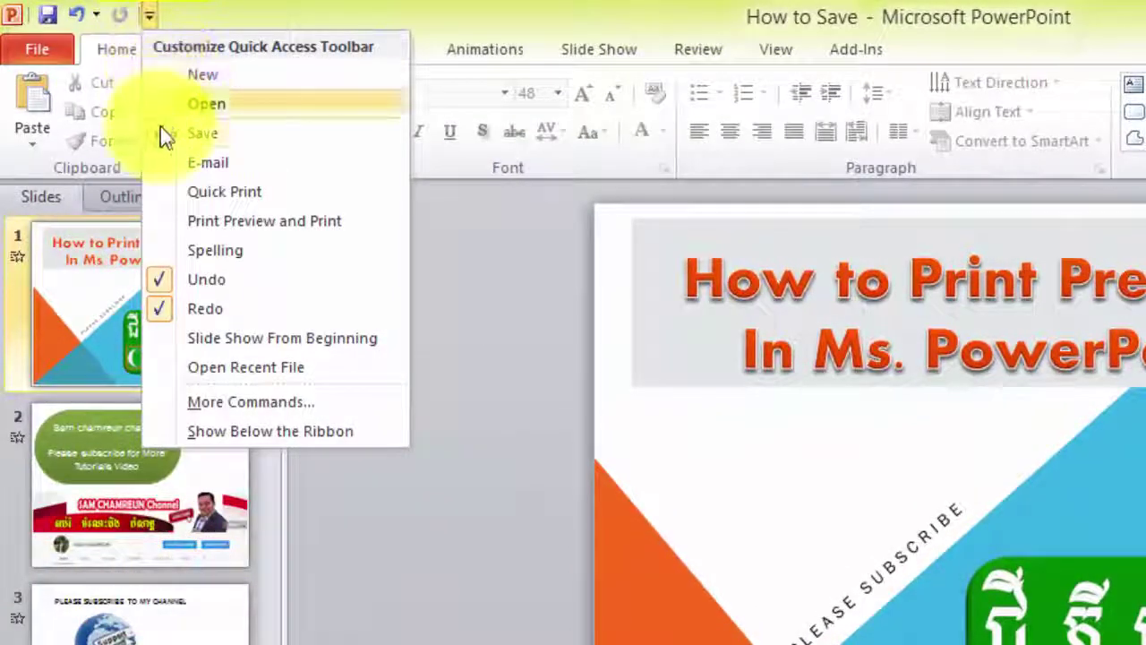
left_click(175, 199)
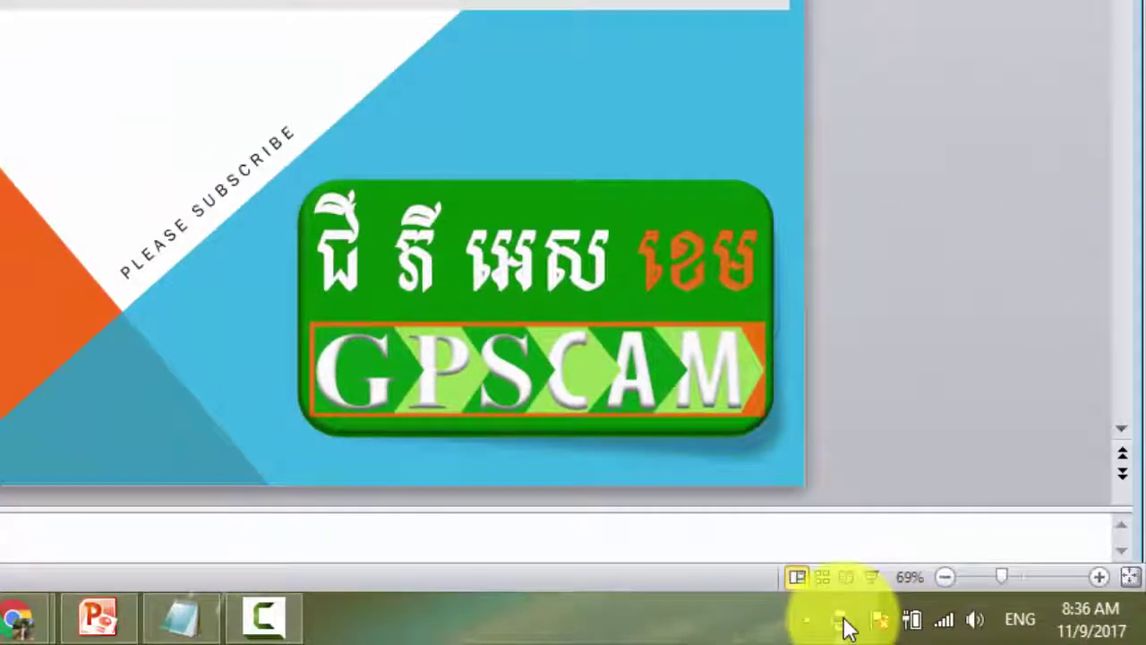
Cancel the queued PowerPoint job in the EPSON Stylus Photo RX590 queue and close the queue.
right_click(849, 621)
left_click(871, 605)
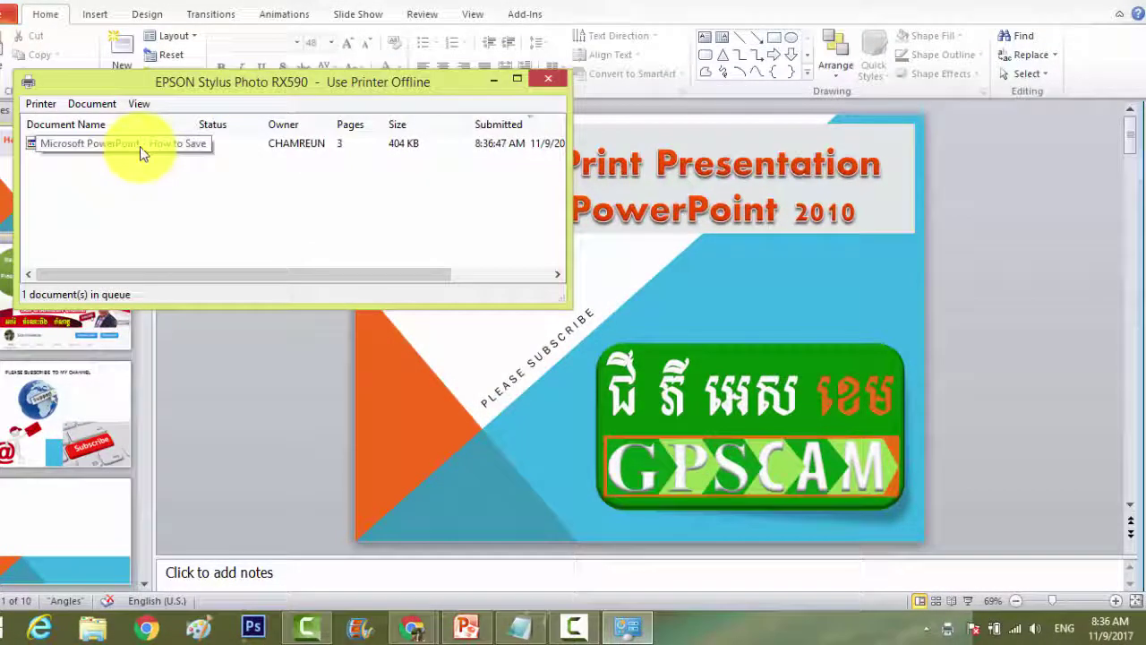
right_click(139, 146)
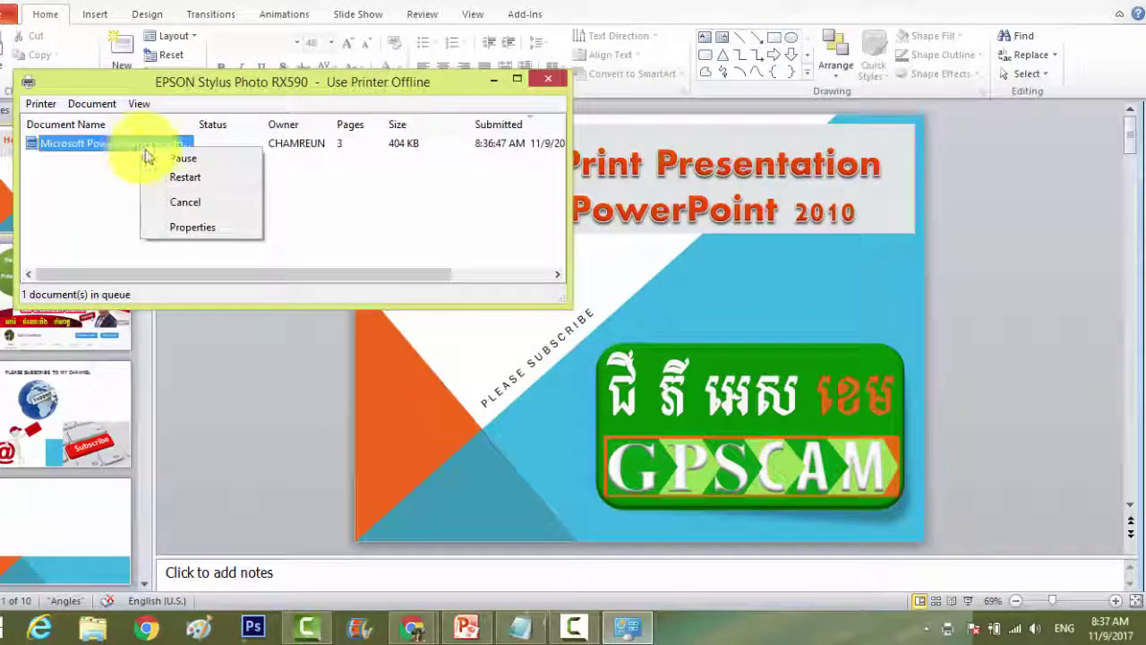
left_click(194, 209)
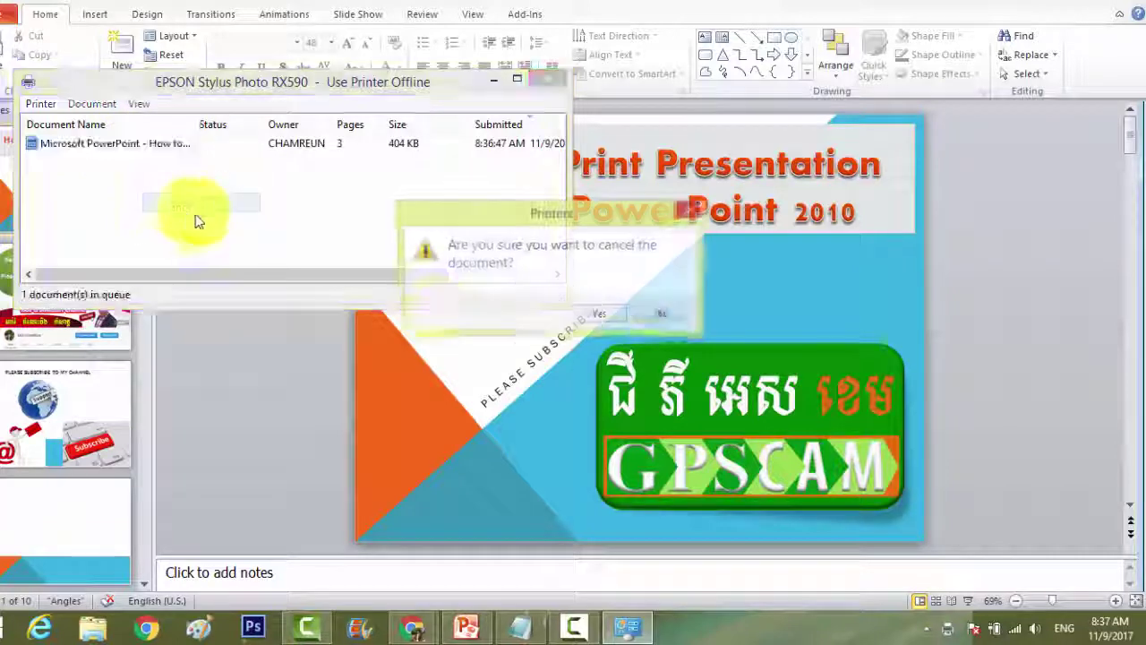
left_click(593, 315)
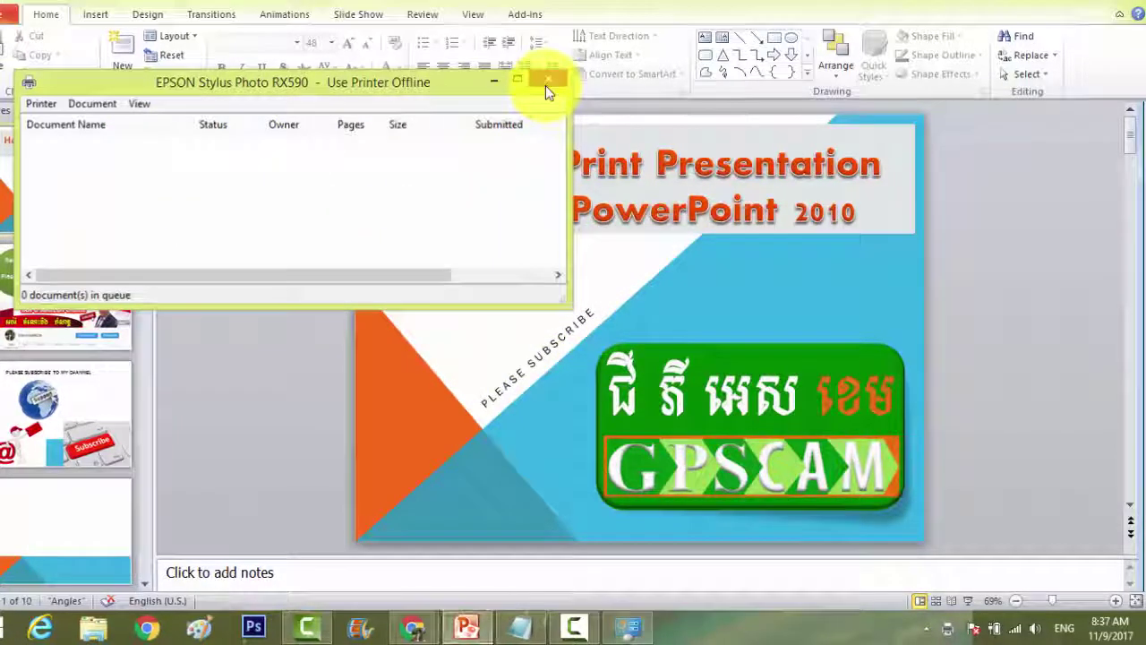
left_click(547, 79)
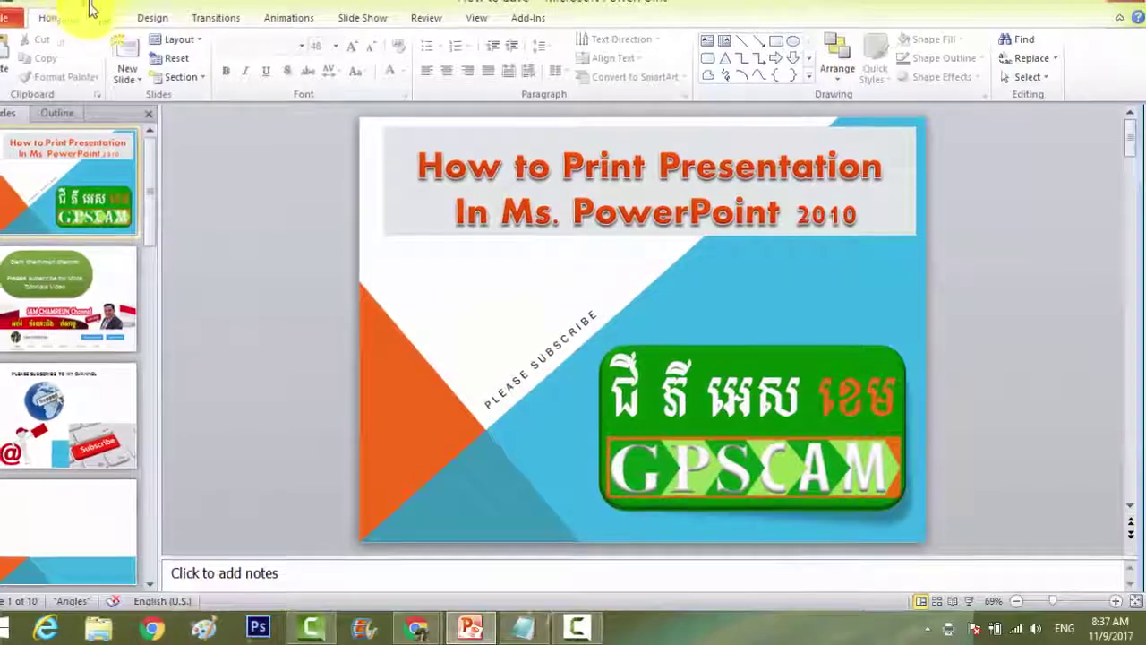